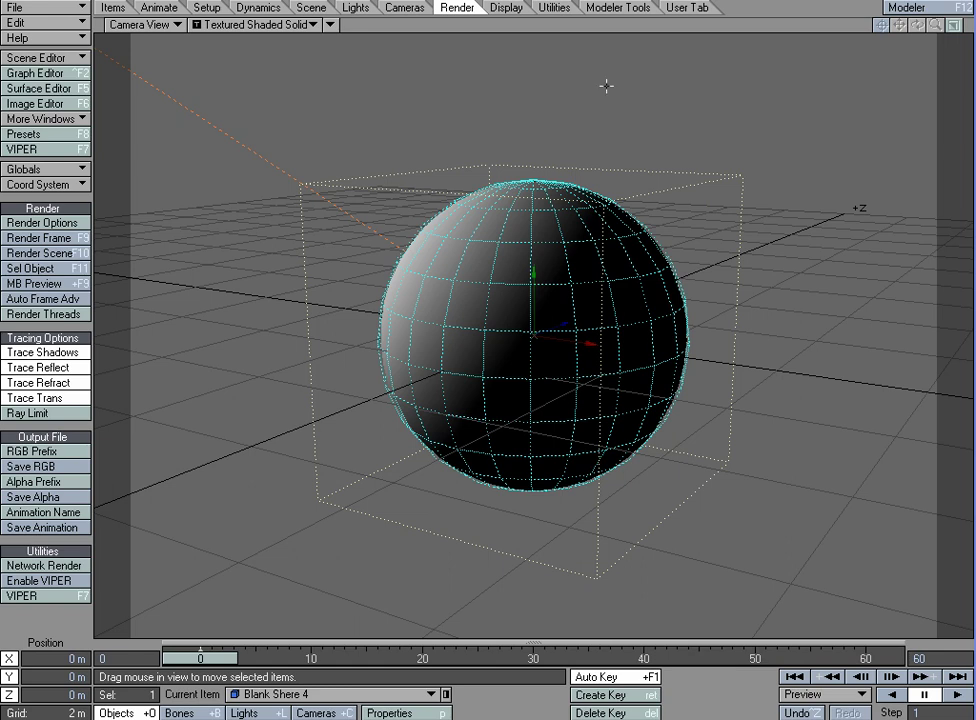
Check the scene in a perspective view, then return to the camera view
{"action": "left_click", "coordinate": [165, 24]}
{"action": "left_click", "coordinate": [175, 5]}
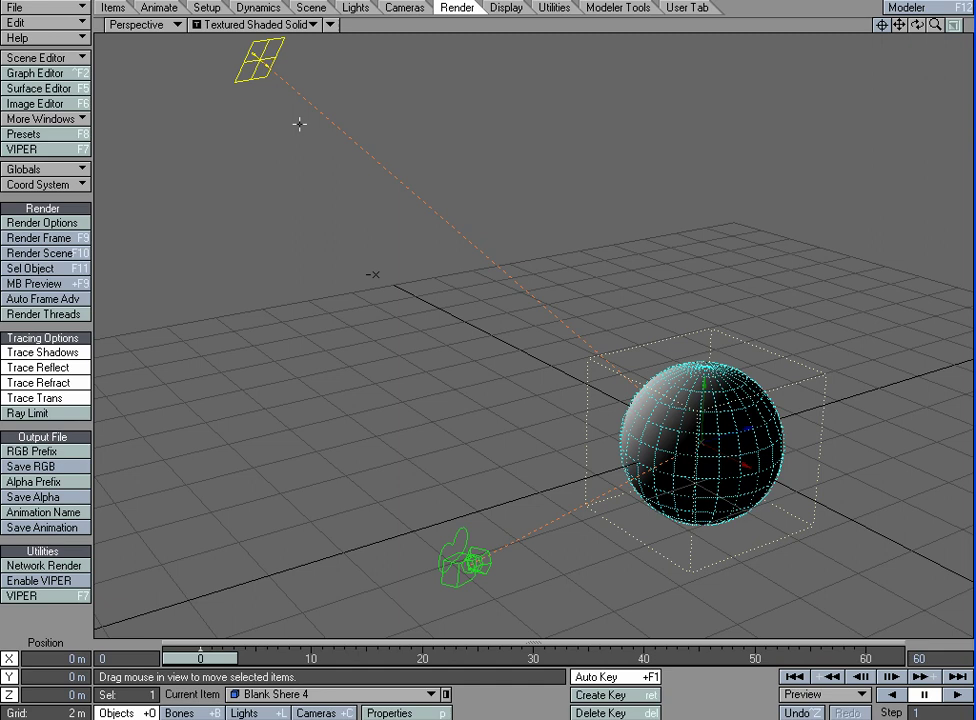
{"action": "left_click", "coordinate": [170, 30]}
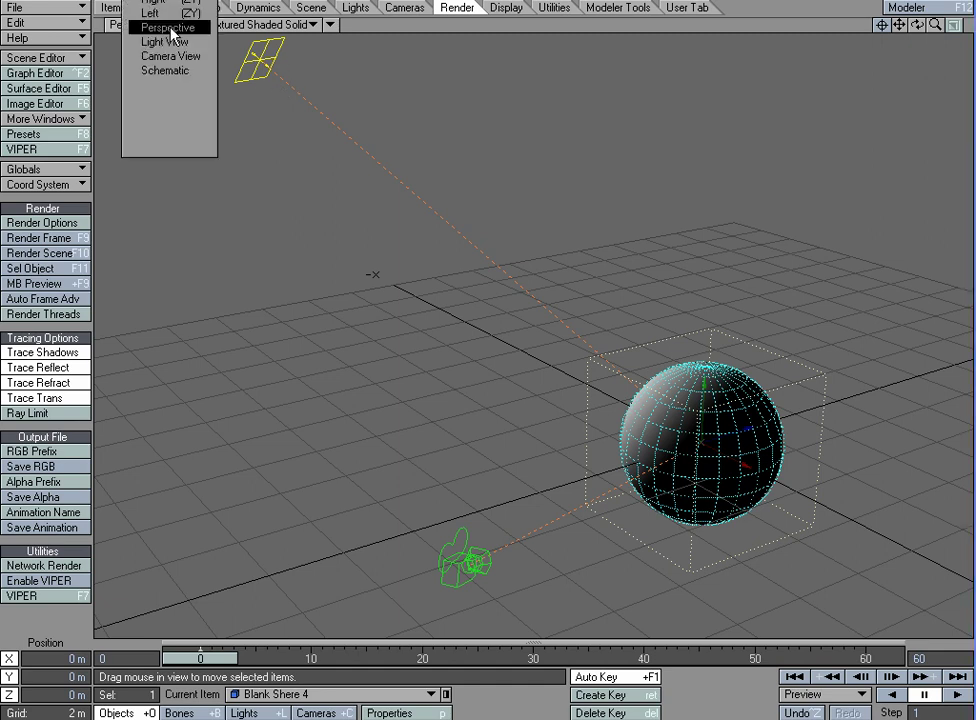
{"action": "left_click", "coordinate": [155, 57]}
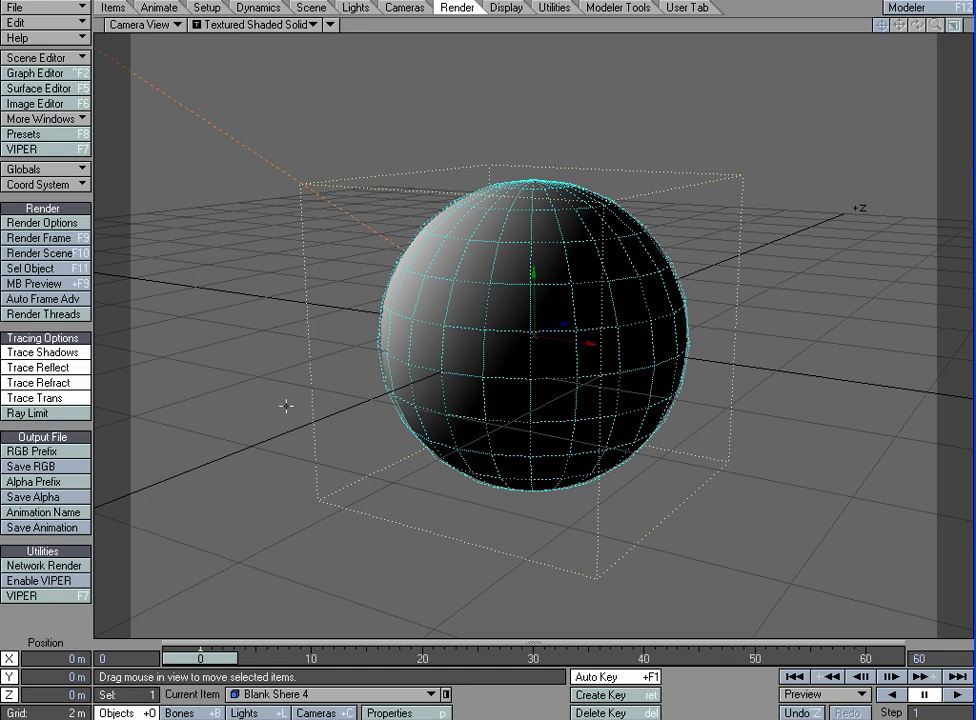
Open the sphere's displacement node network and inspect the Displacement, Veins, Crackle and Add nodes
{"action": "left_click", "coordinate": [448, 711]}
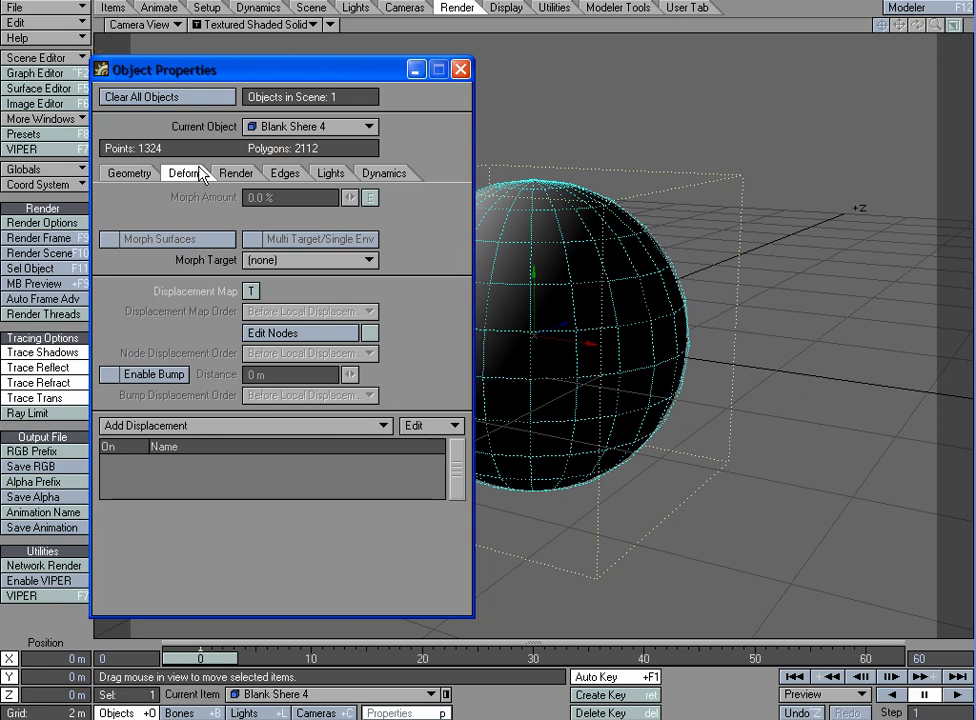
{"action": "left_click", "coordinate": [302, 338]}
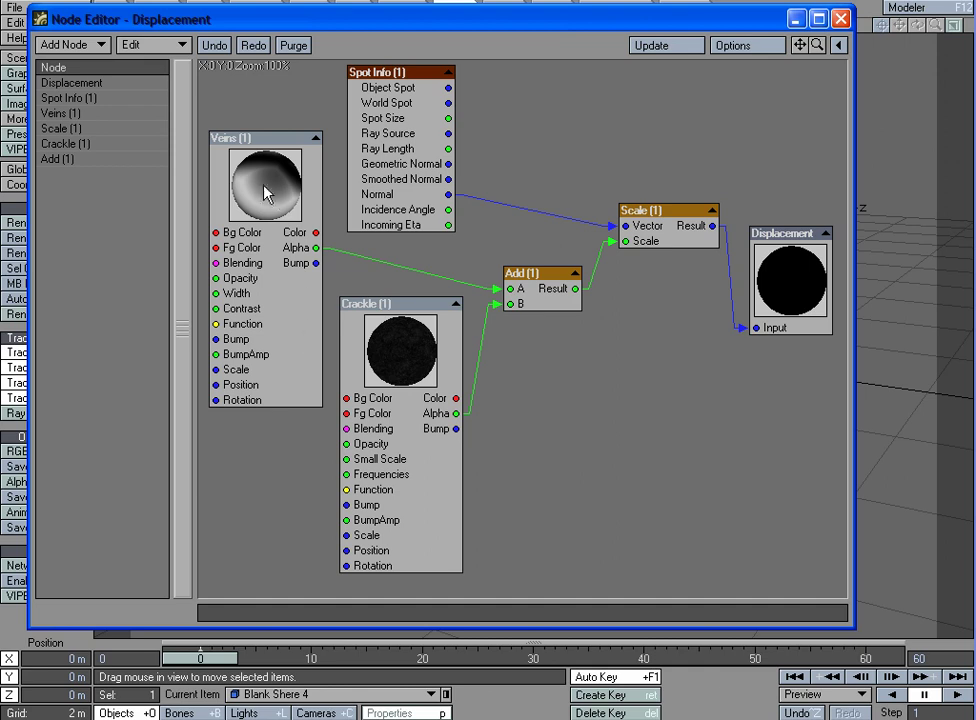
{"action": "left_click", "coordinate": [795, 237]}
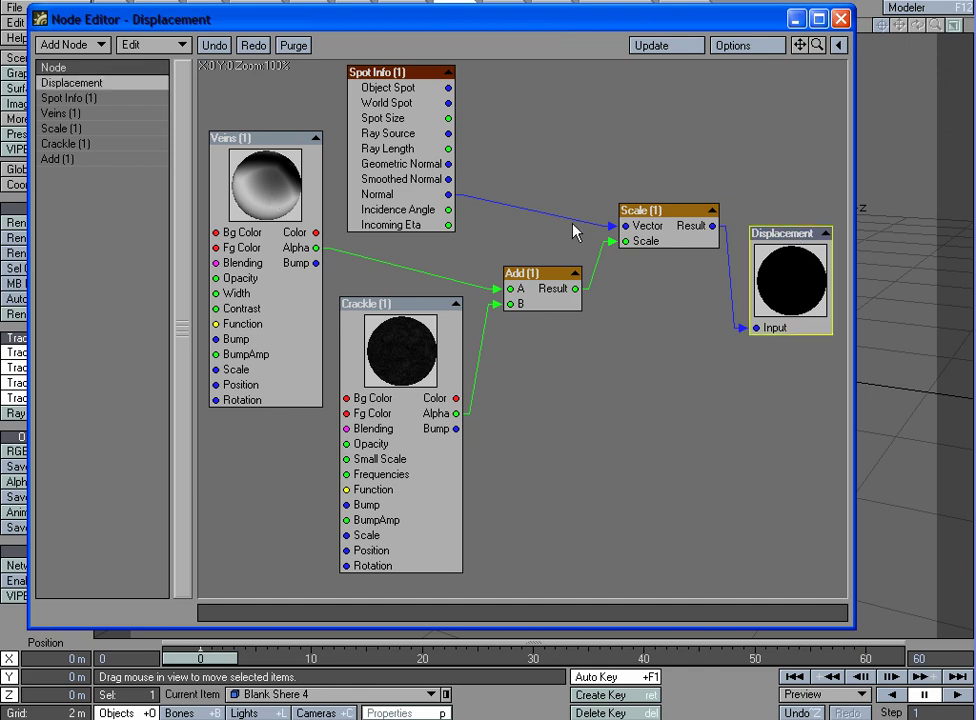
{"action": "left_click", "coordinate": [289, 145]}
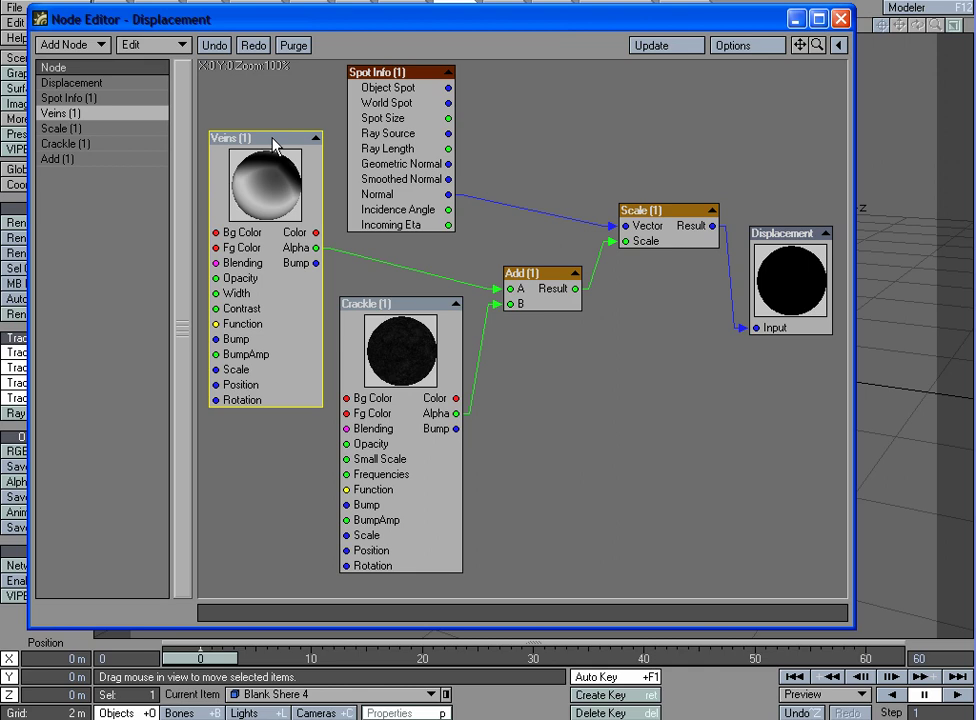
{"action": "left_click", "coordinate": [383, 320]}
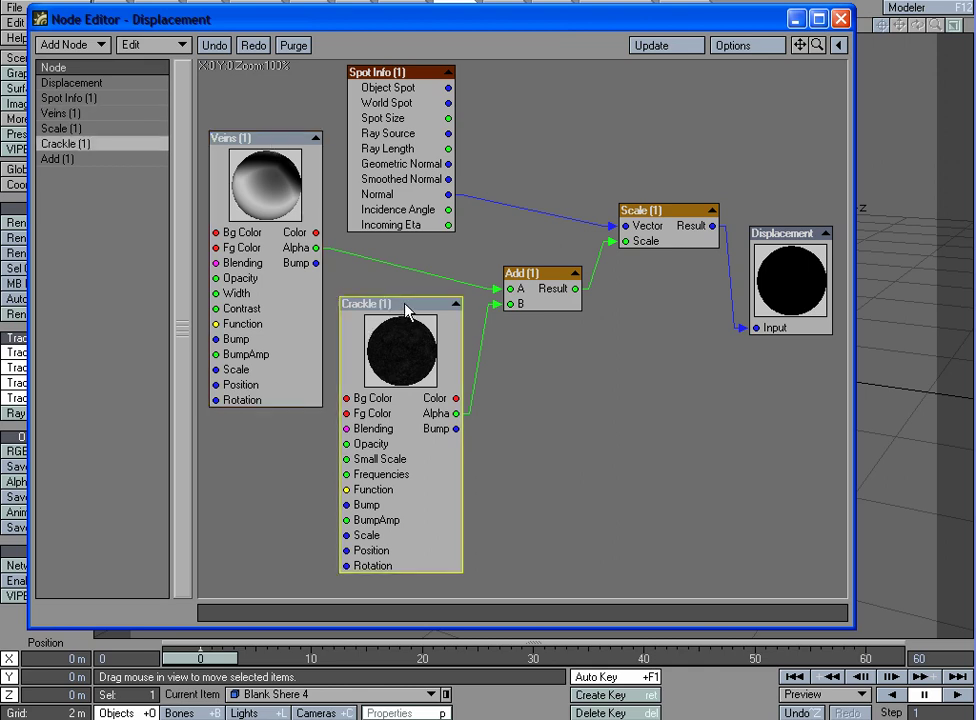
{"action": "left_click", "coordinate": [527, 285]}
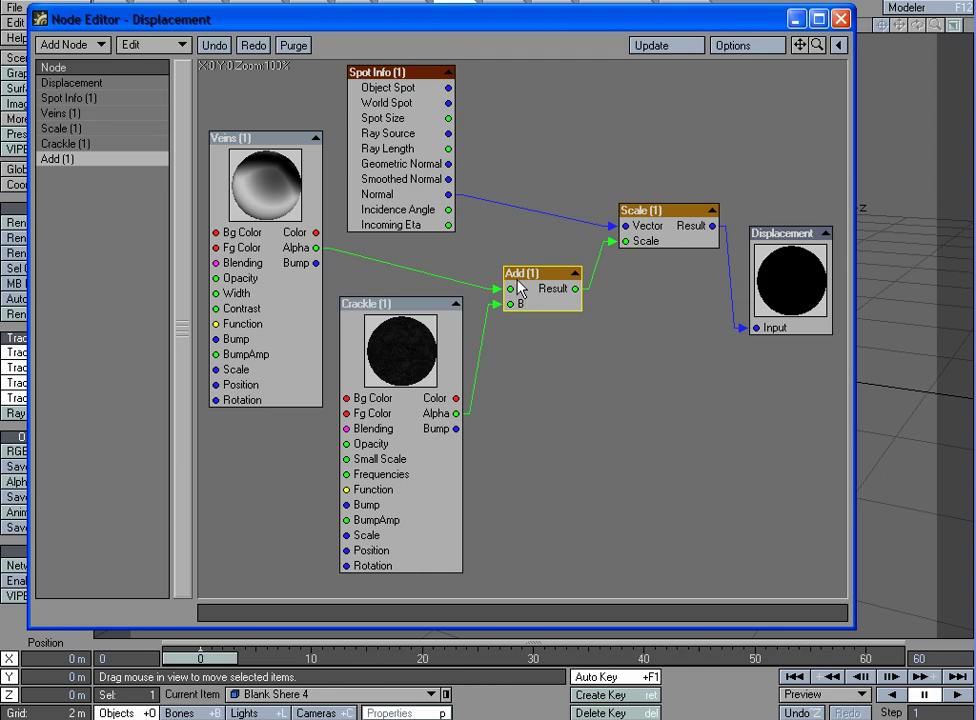
Inspect the Scale, Spot Info and Displacement nodes, nudging Scale and Crackle slightly left
{"action": "left_click", "coordinate": [642, 228]}
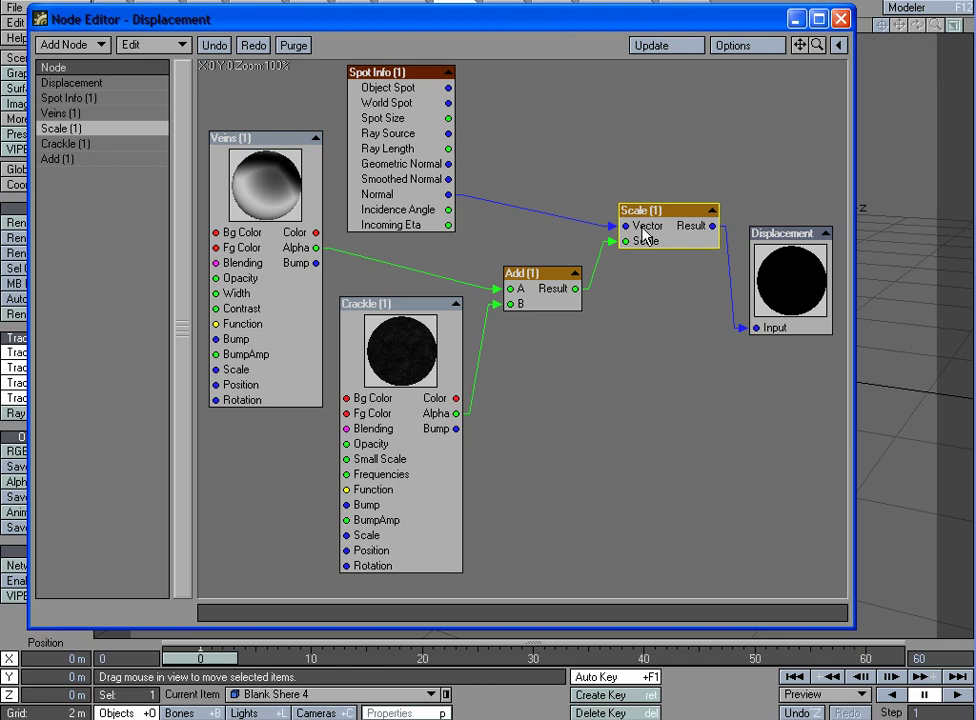
{"action": "left_click", "coordinate": [407, 168]}
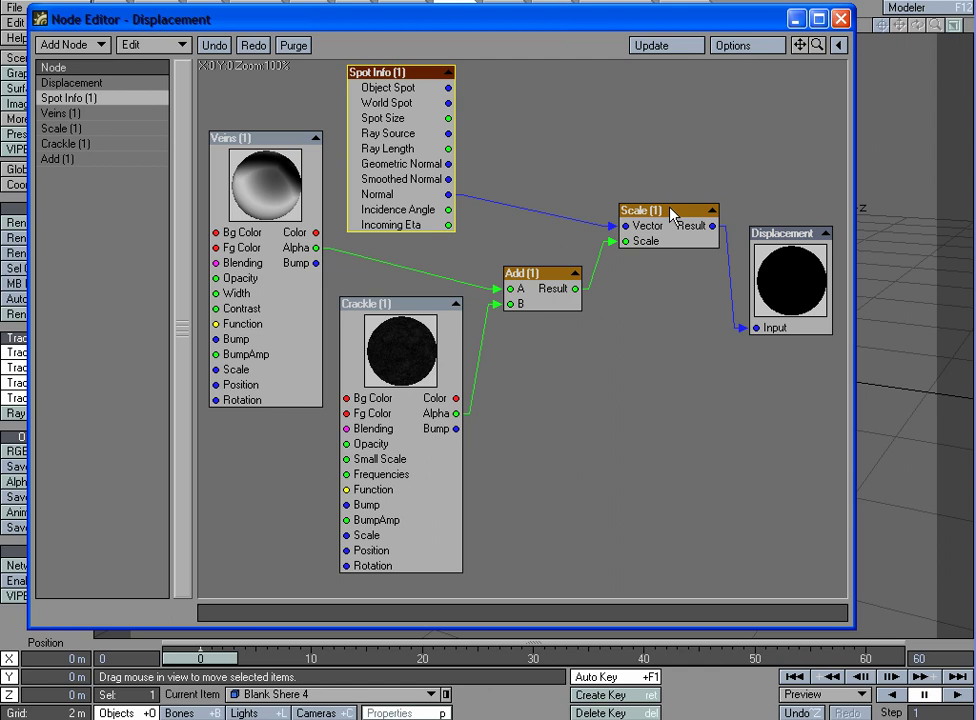
{"action": "left_click", "coordinate": [767, 242]}
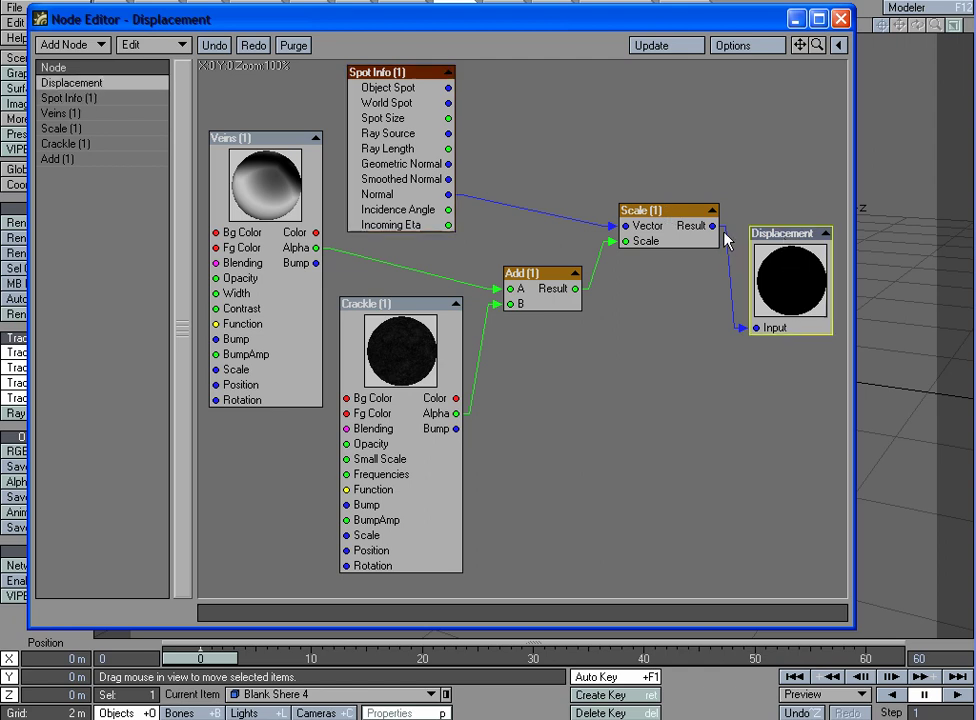
{"action": "left_click_drag", "start_coordinate": [692, 218], "coordinate": [659, 232]}
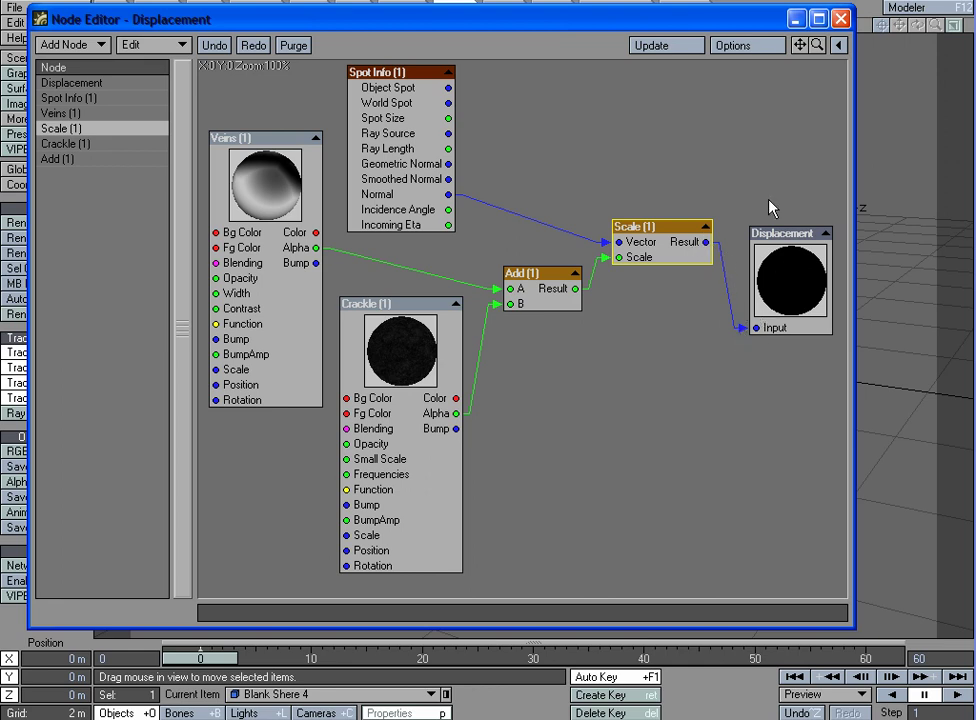
{"action": "left_click_drag", "start_coordinate": [399, 315], "coordinate": [399, 315]}
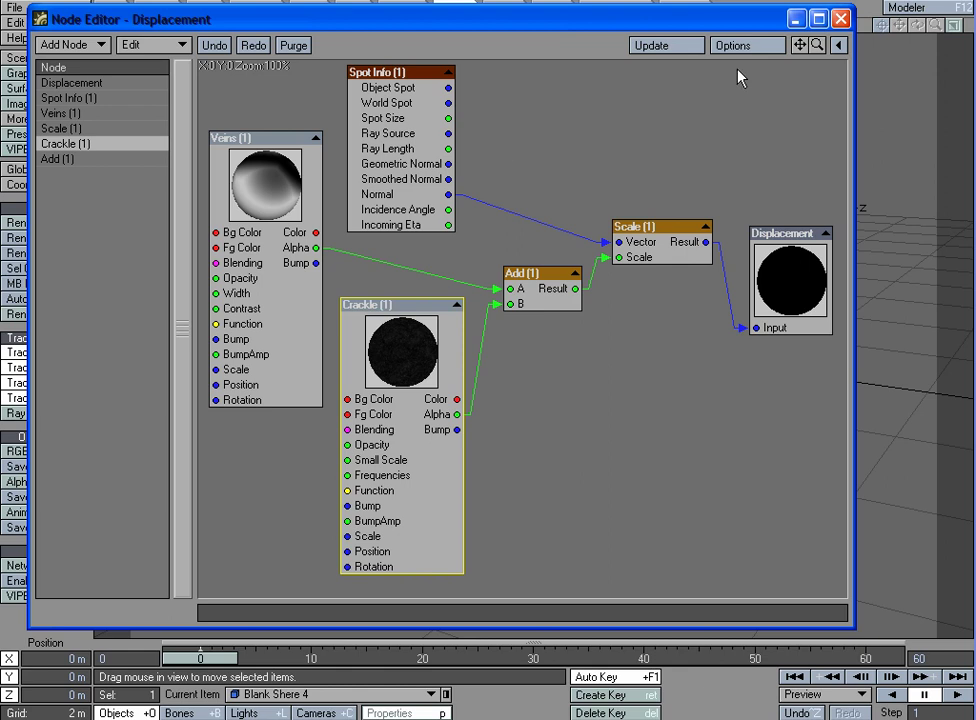
Close the Node Editor and enable node displacement so the sphere becomes spiky
{"action": "left_click", "coordinate": [841, 18]}
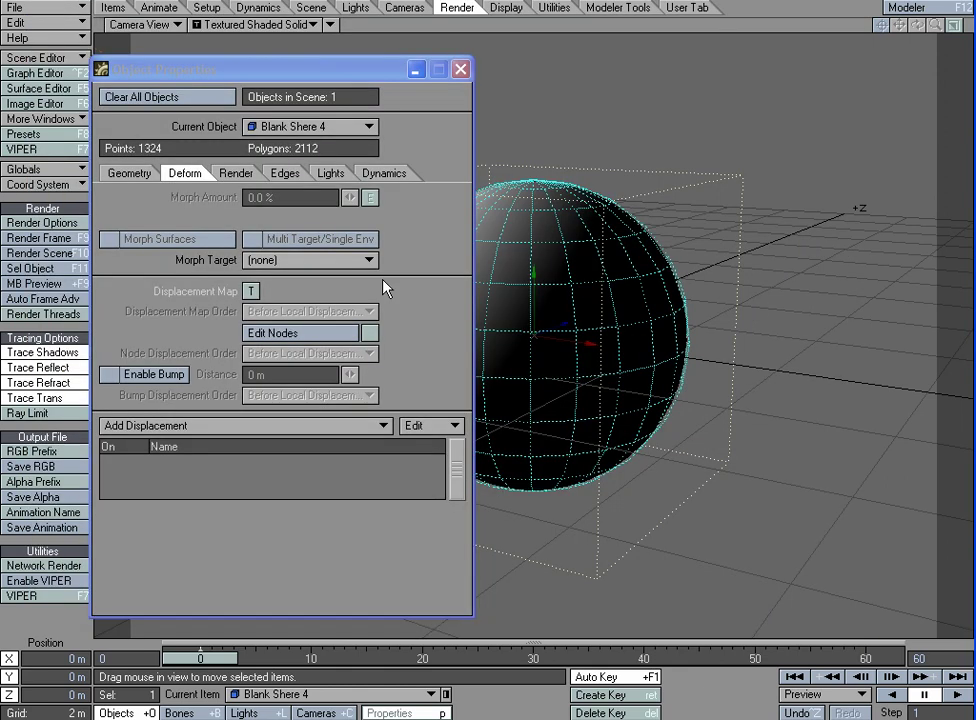
{"action": "left_click", "coordinate": [369, 335]}
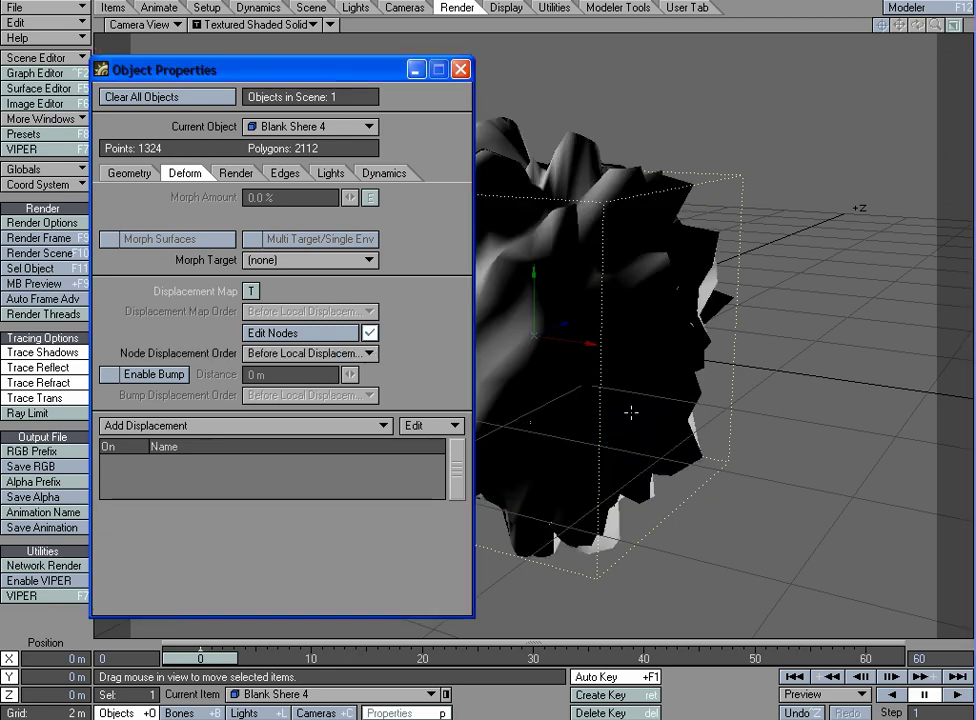
{"action": "left_click", "coordinate": [129, 173]}
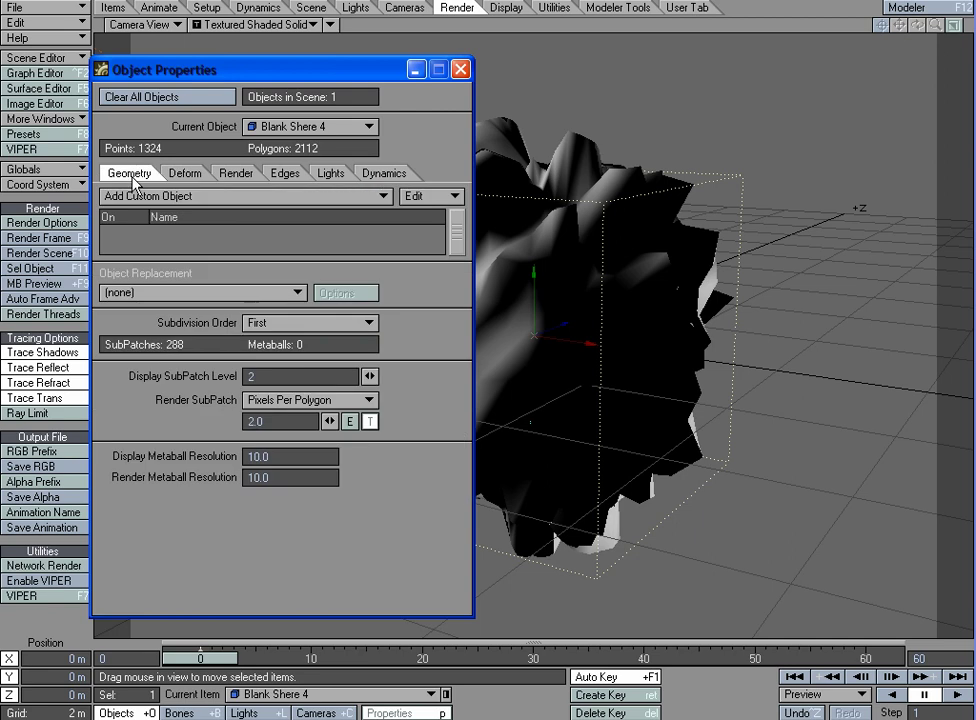
Set Display SubPatch Level to 1, then 5, and finally 2 (1324 points)
{"action": "left_click", "coordinate": [245, 379]}
{"action": "type", "text": "1"}
{"action": "key", "text": "Return"}
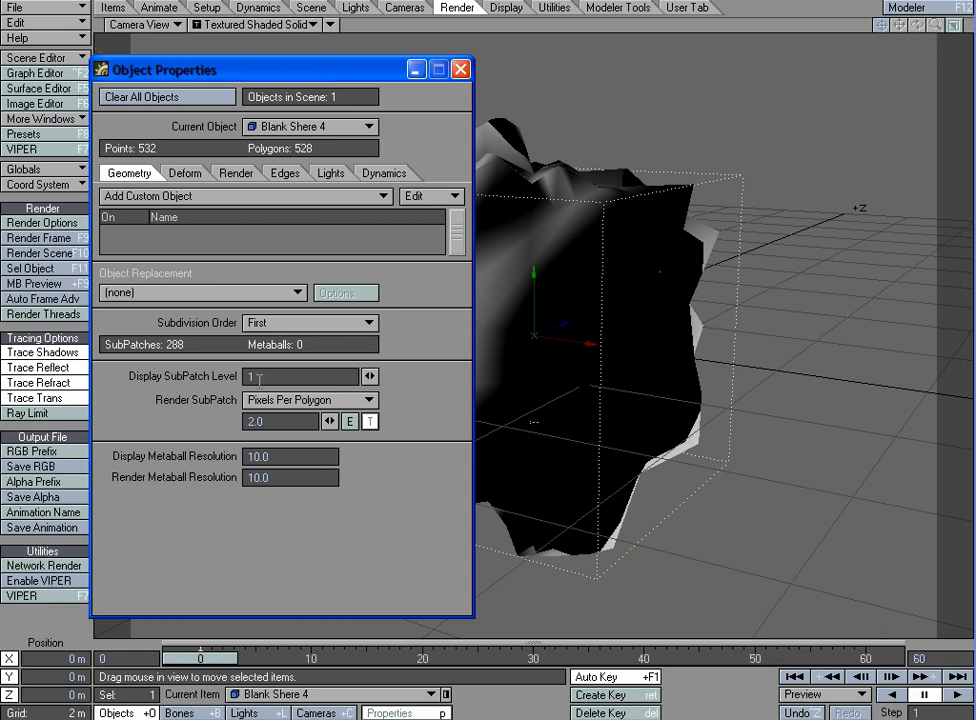
{"action": "left_click", "coordinate": [236, 382]}
{"action": "type", "text": "5"}
{"action": "key", "text": "Return"}
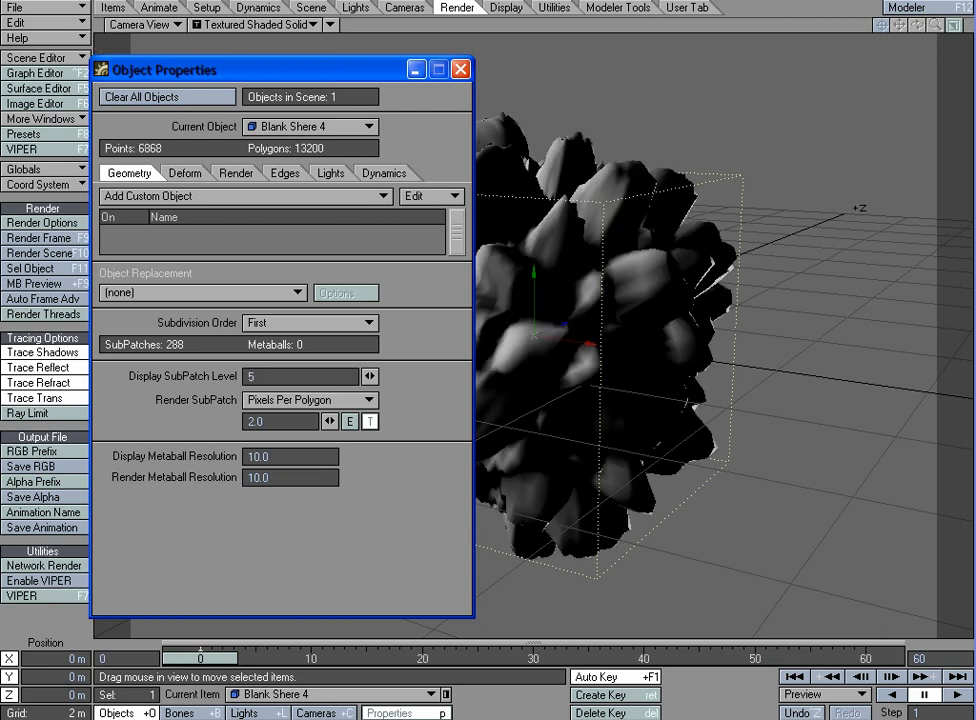
{"action": "left_click", "coordinate": [249, 376]}
{"action": "type", "text": "2"}
{"action": "key", "text": "Return"}
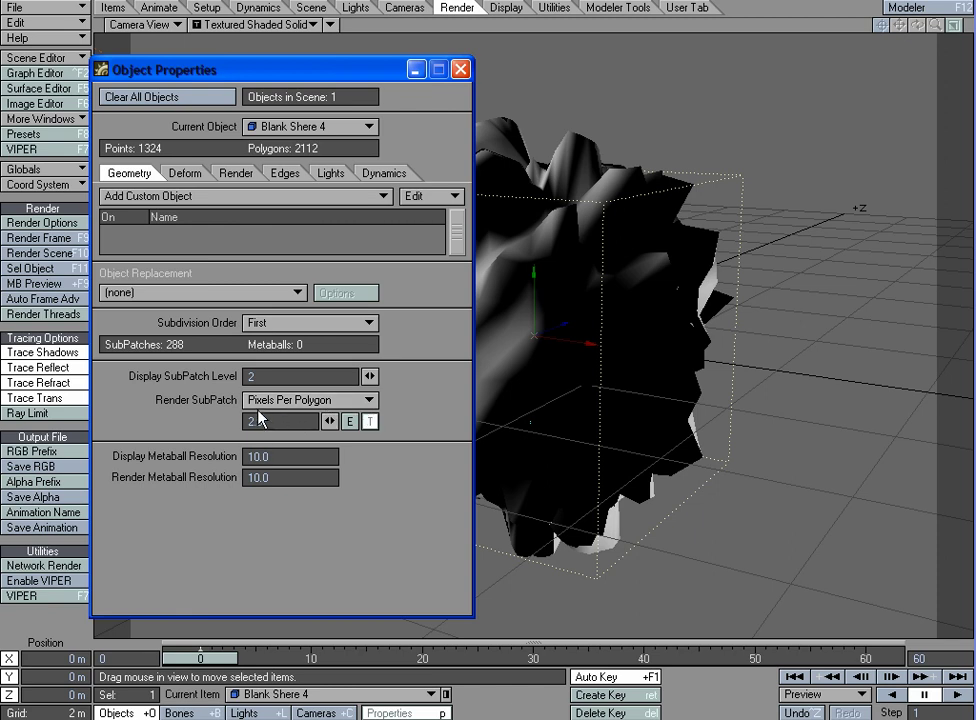
Review the Render SubPatch Distance to Camera gradient keys (10.0 far, 2.0 near)
{"action": "left_click", "coordinate": [369, 422]}
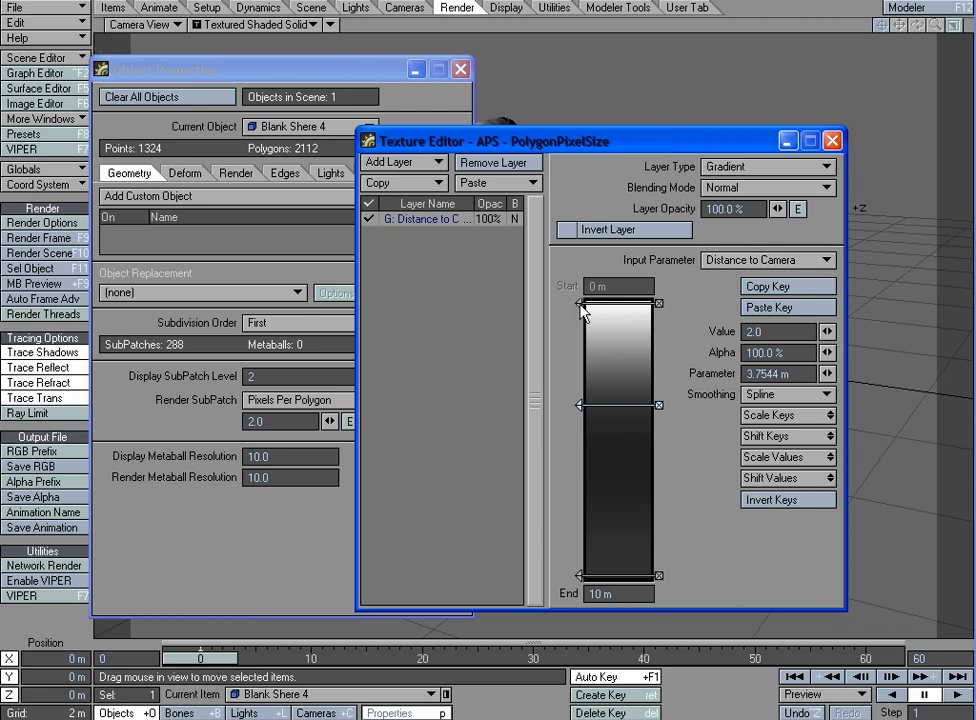
{"action": "left_click", "coordinate": [582, 576]}
{"action": "left_click", "coordinate": [580, 304]}
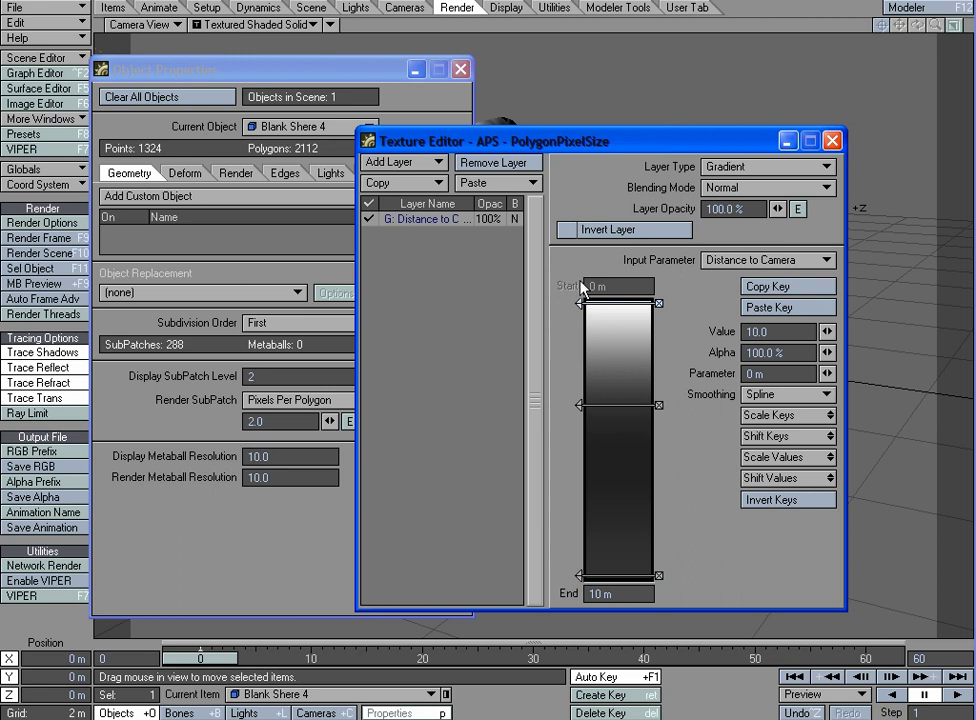
{"action": "left_click", "coordinate": [832, 141]}
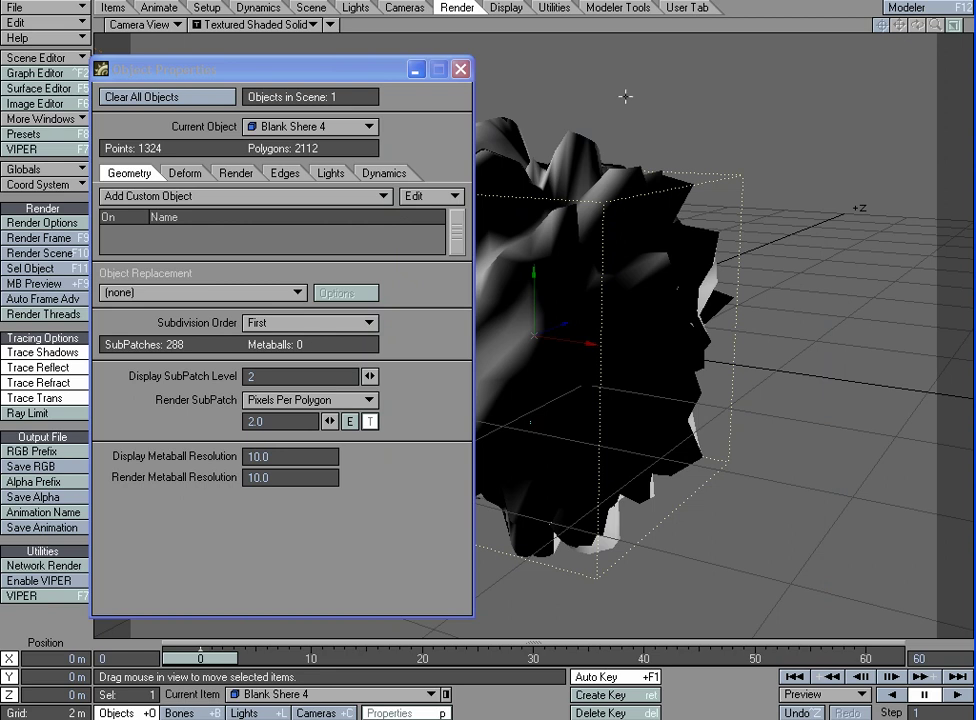
{"action": "left_click", "coordinate": [461, 69]}
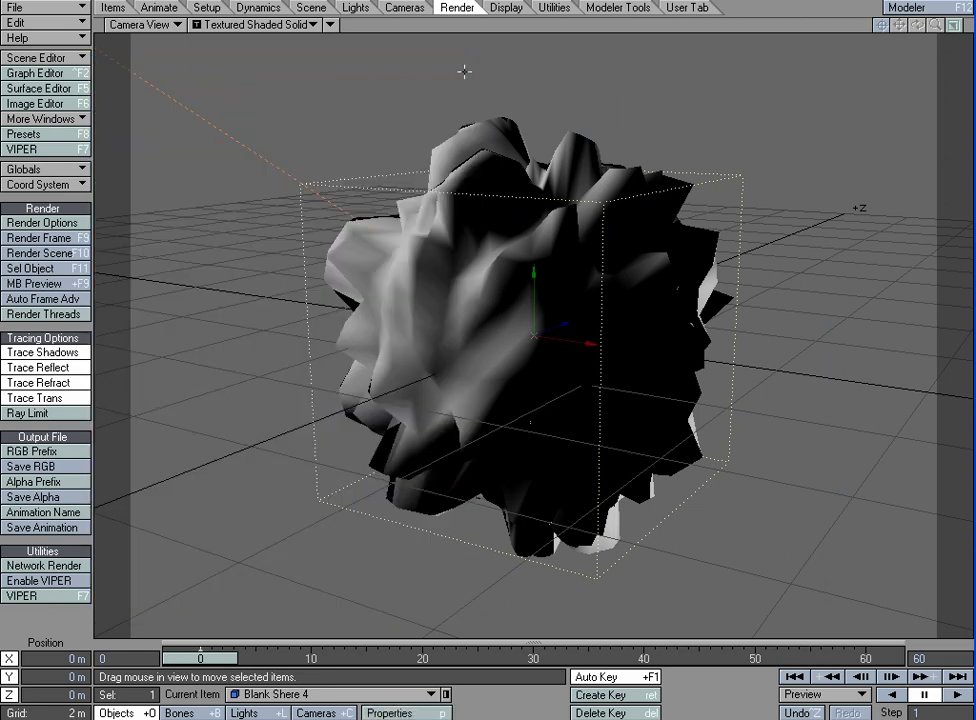
{"action": "key", "text": "F5"}
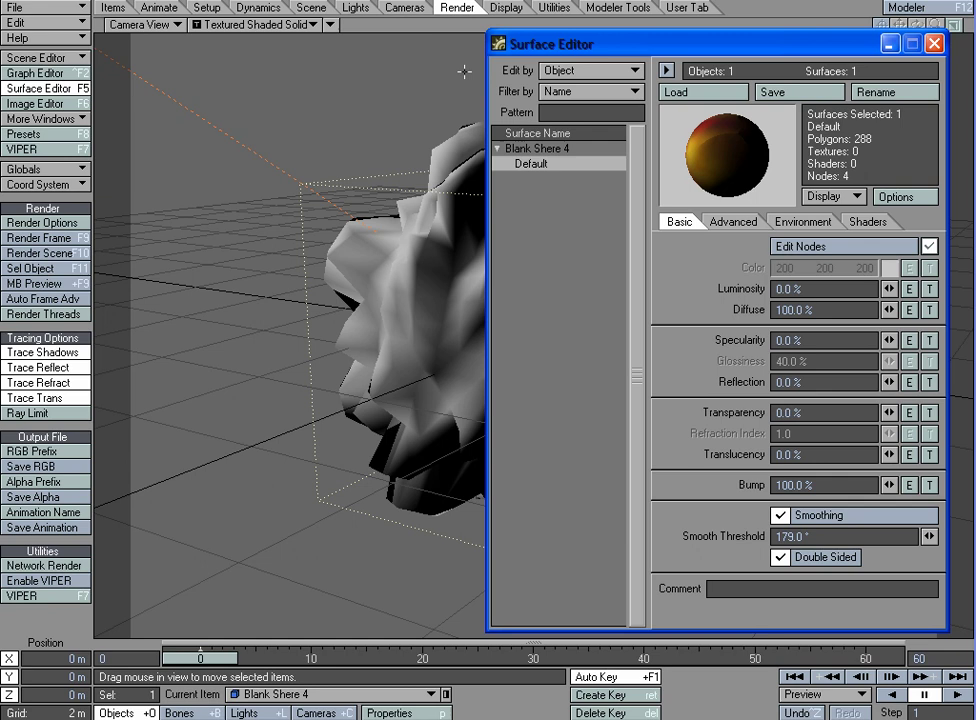
{"action": "left_click", "coordinate": [618, 243]}
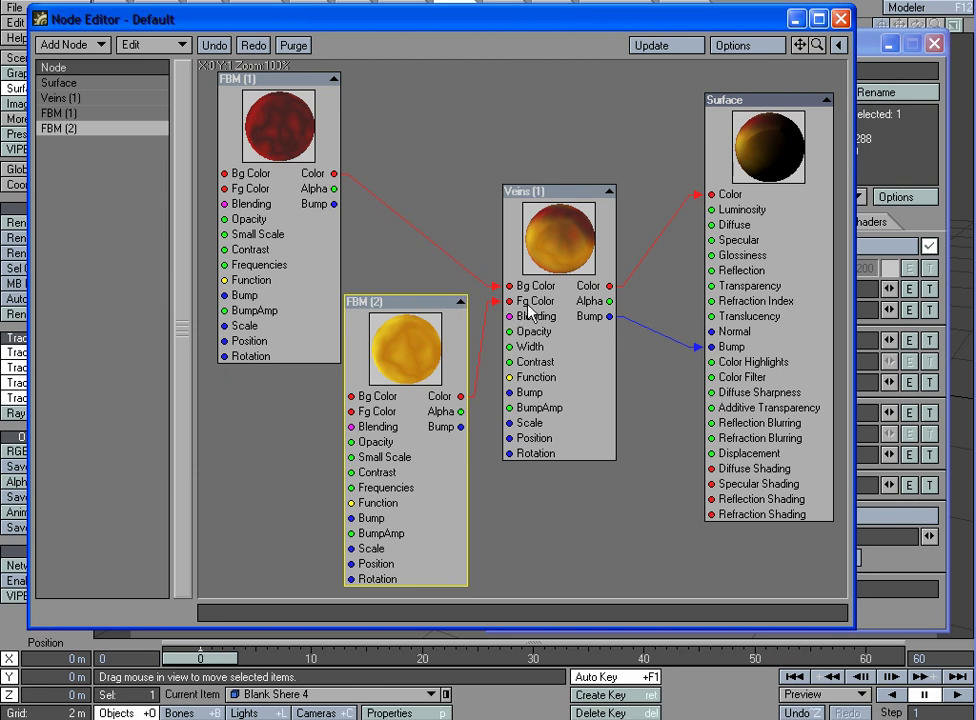
{"action": "left_click", "coordinate": [566, 205]}
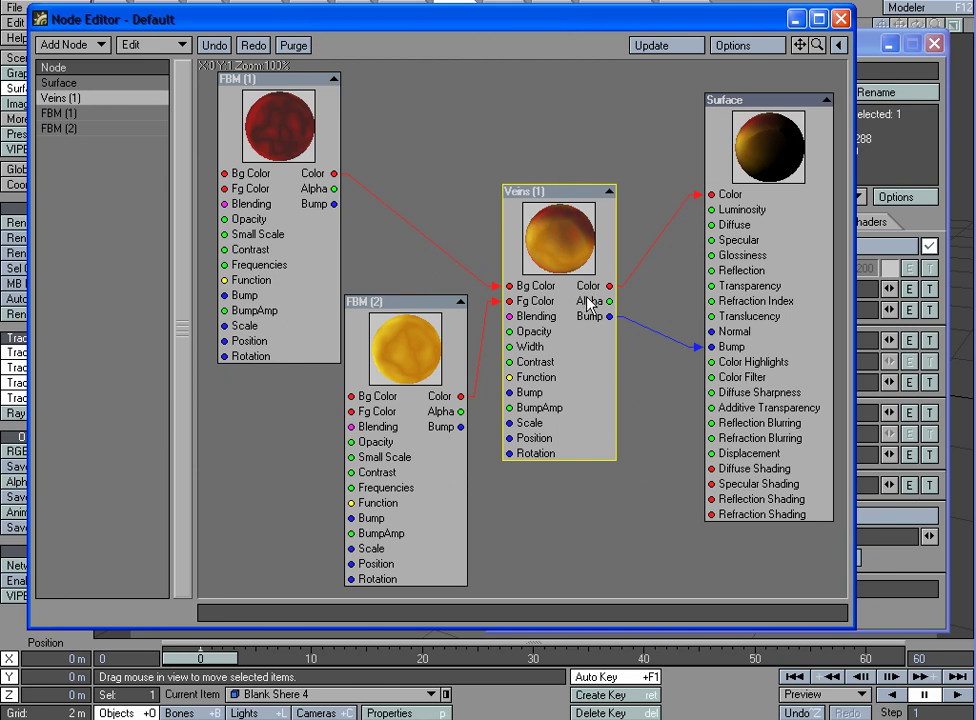
{"action": "left_click", "coordinate": [841, 18]}
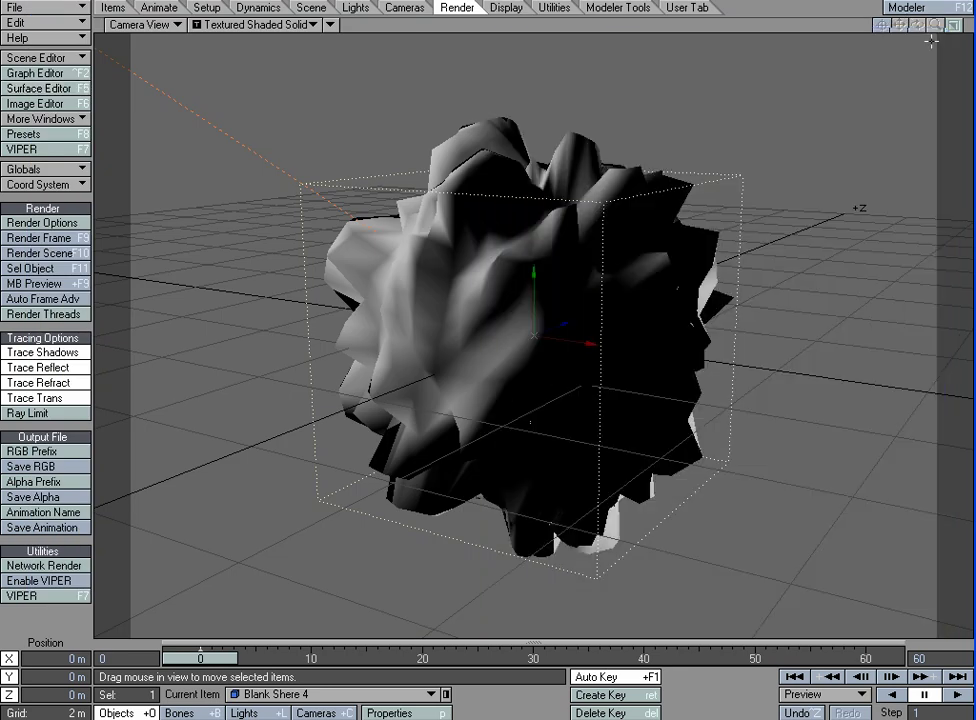
Render frame 0 of the golden crystalline ball, view the result, and close the image viewer
{"action": "left_click", "coordinate": [62, 240]}
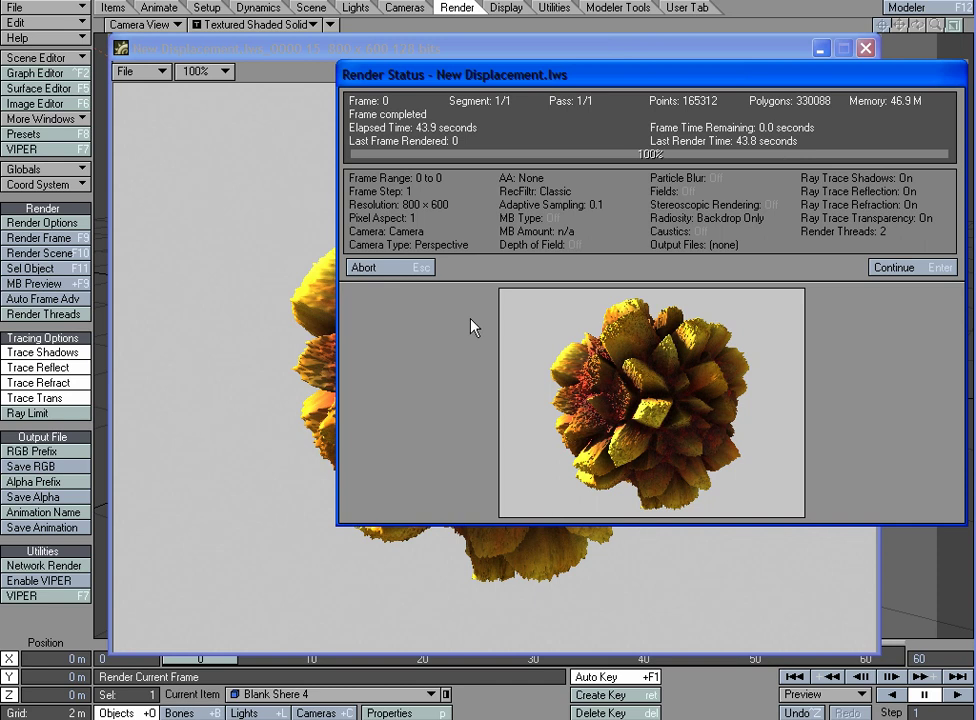
{"action": "left_click", "coordinate": [420, 272]}
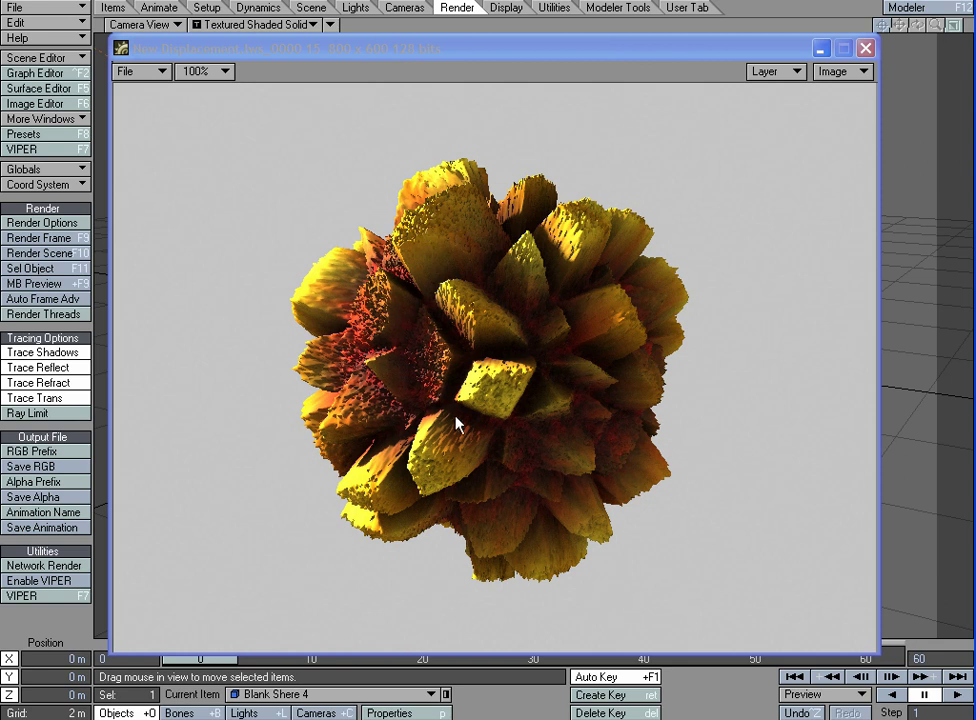
{"action": "key", "text": "Escape"}
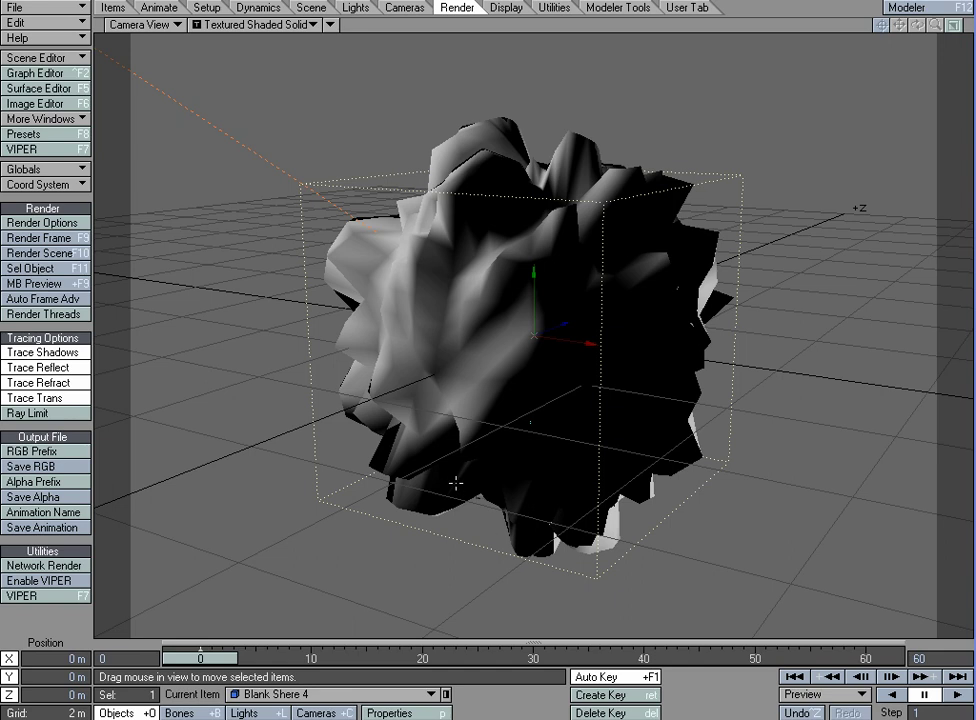
Drag the time slider from frame 0 to frame 10 for the close-up
{"action": "left_click_drag", "start_coordinate": [200, 657], "coordinate": [311, 657]}
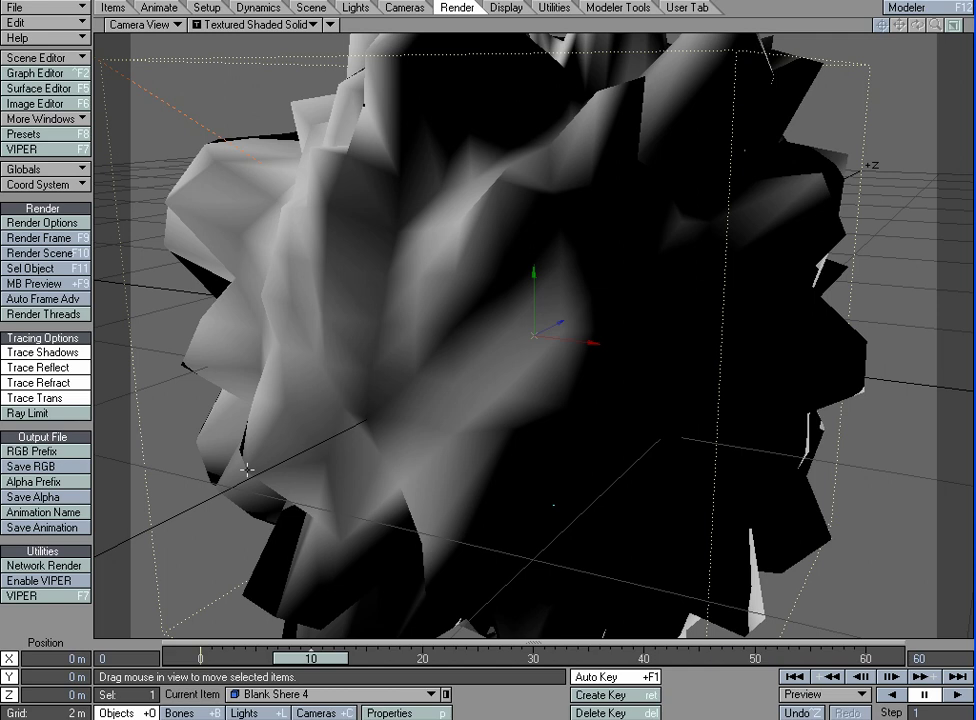
Render frame 10 as a close-up and open the finished image
{"action": "left_click", "coordinate": [40, 240]}
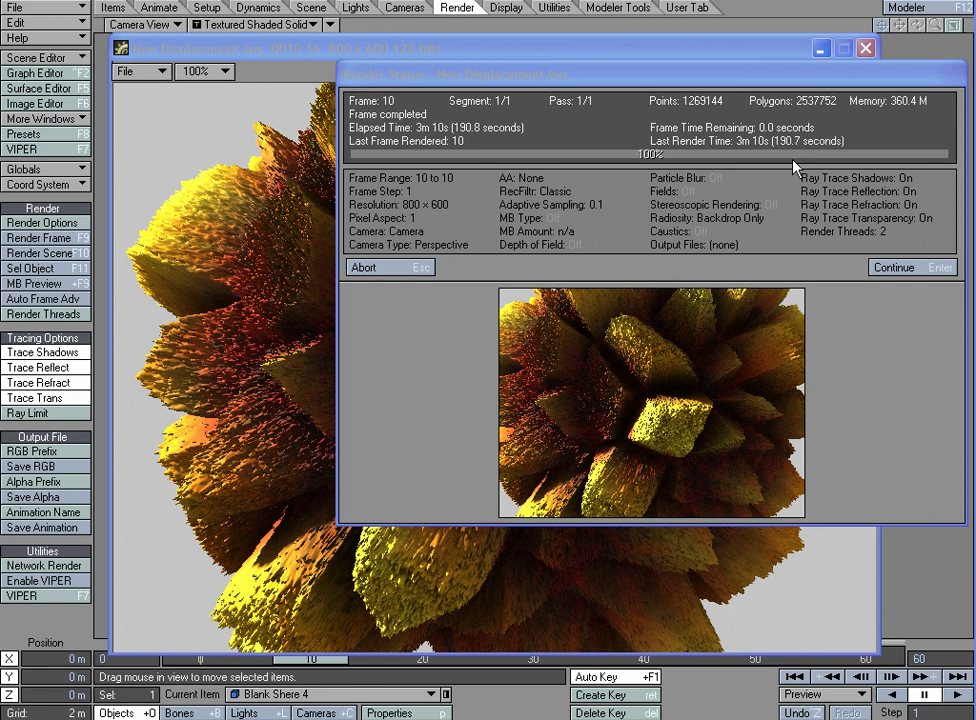
{"action": "key", "text": "Return"}
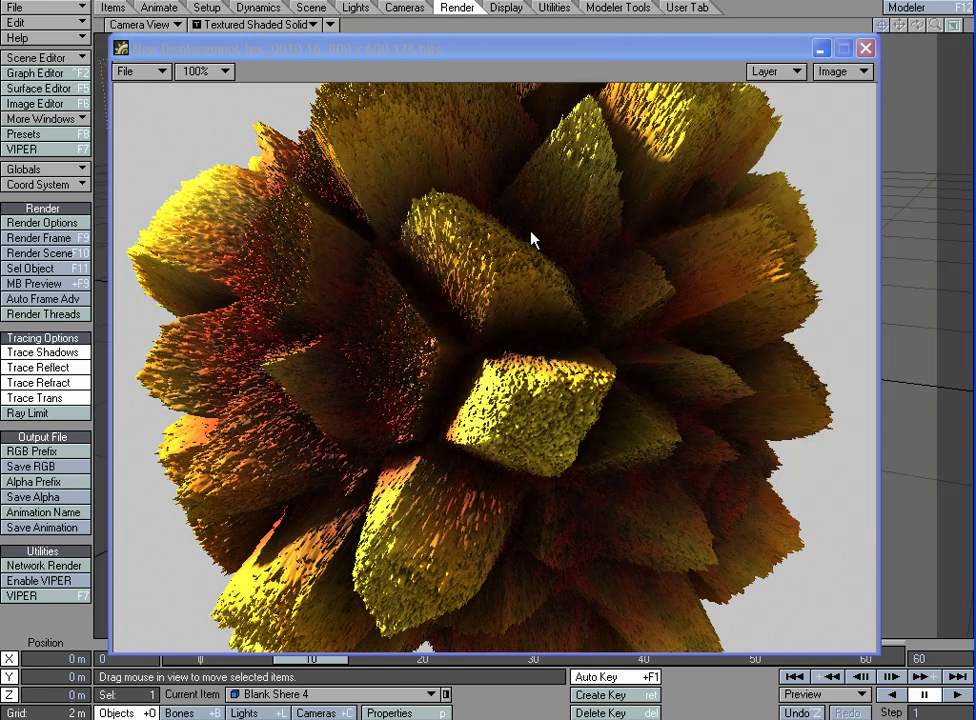